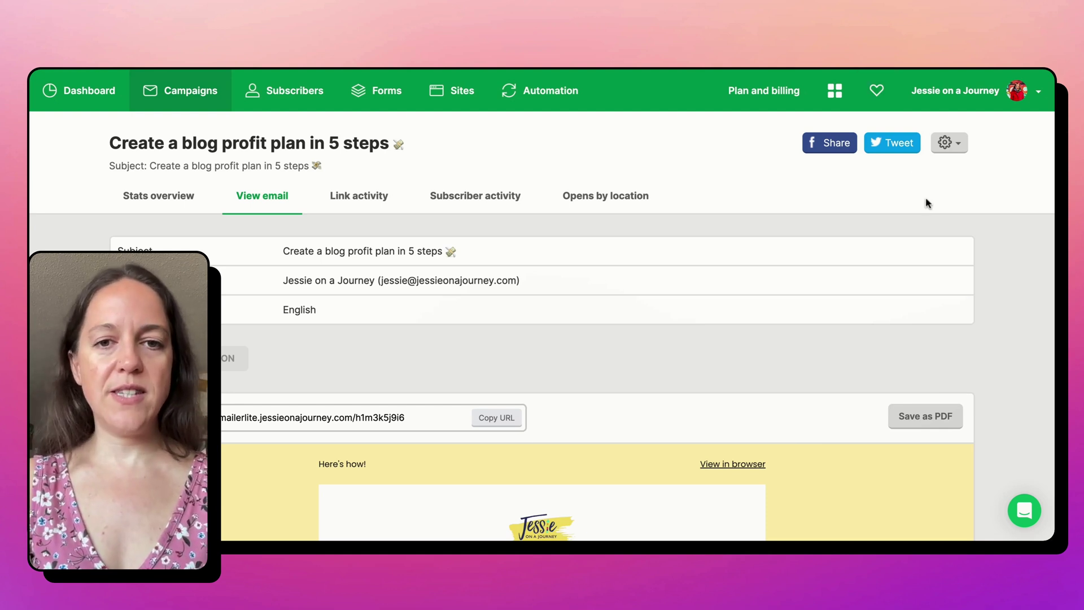
pyautogui.scroll(-1, 661, 434)
pyautogui.scroll(-8, 659, 429)
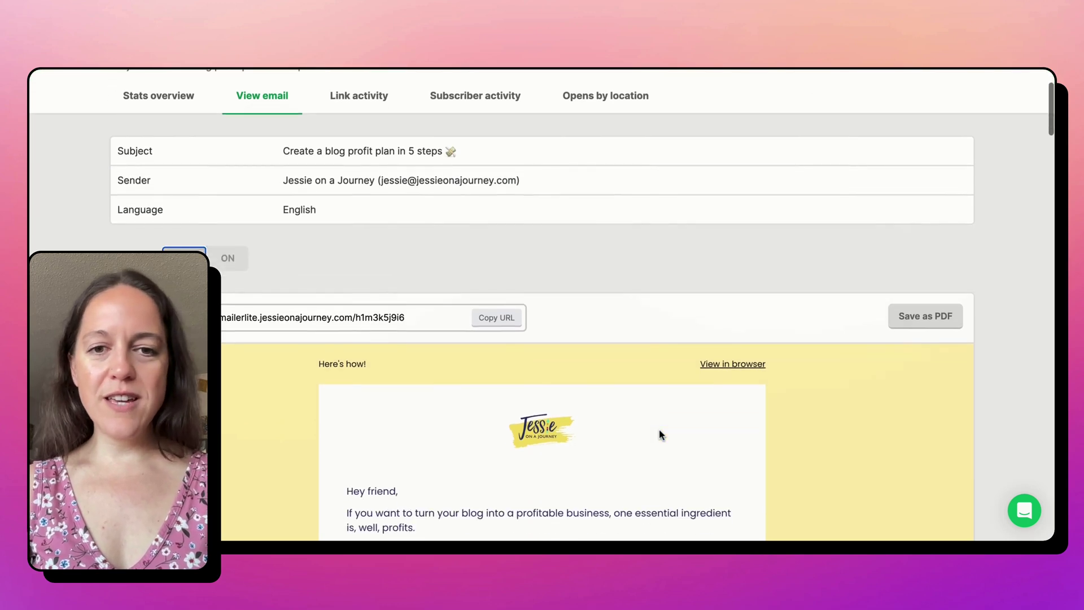
pyautogui.scroll(-1, 541, 305)
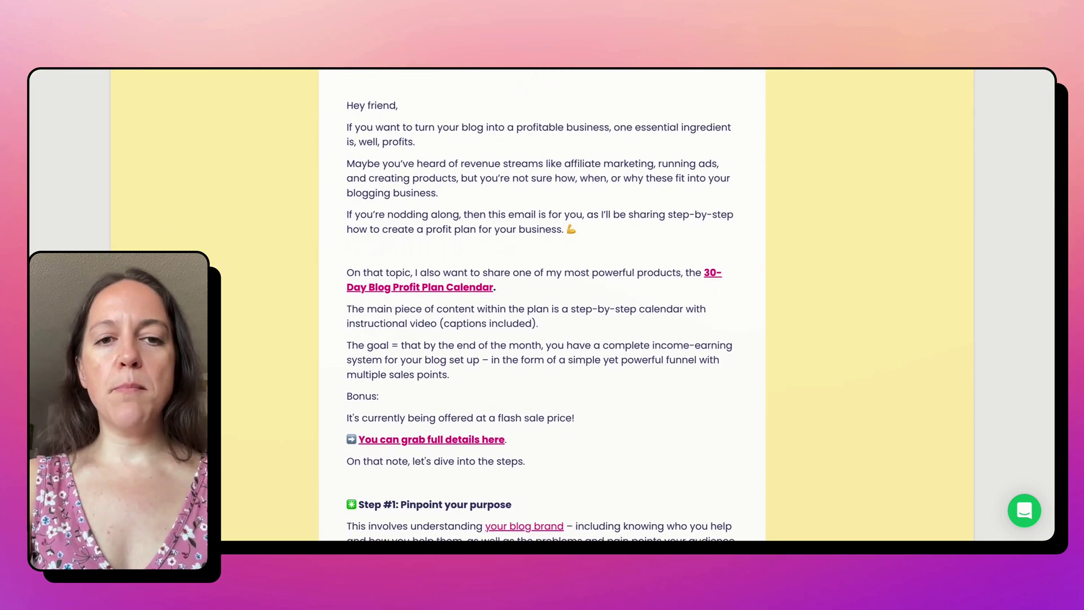
pyautogui.scroll(-1, 666, 394)
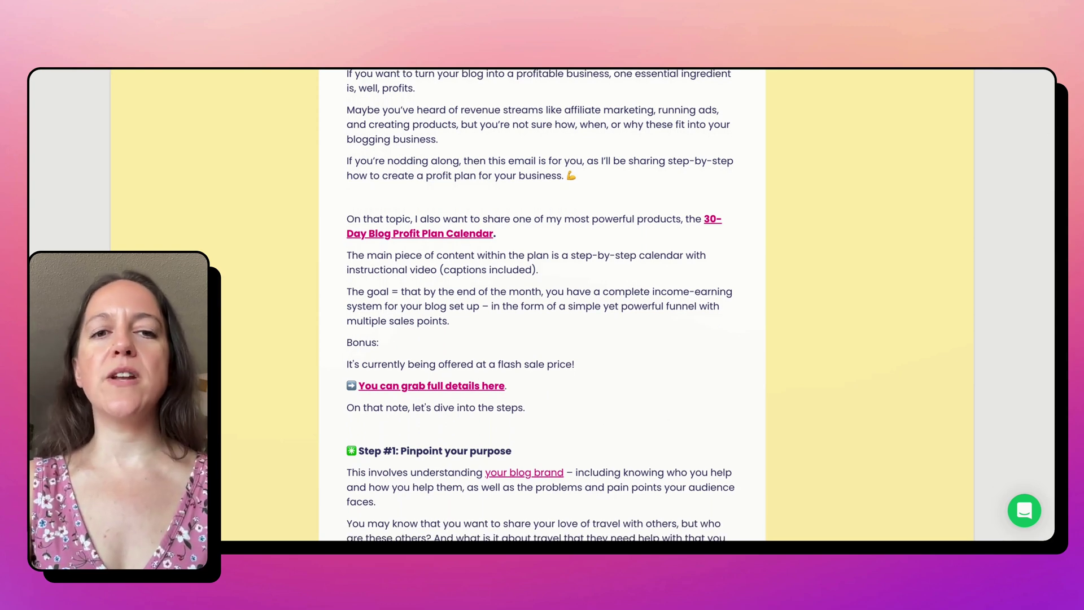
pyautogui.scroll(-7, 541, 305)
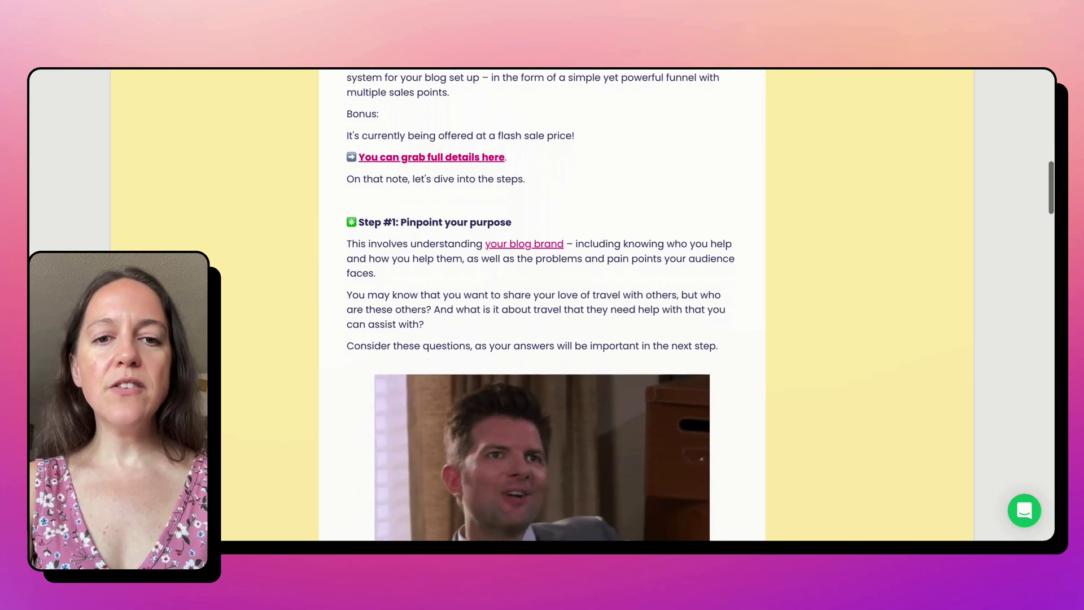
pyautogui.scroll(-6, 541, 304)
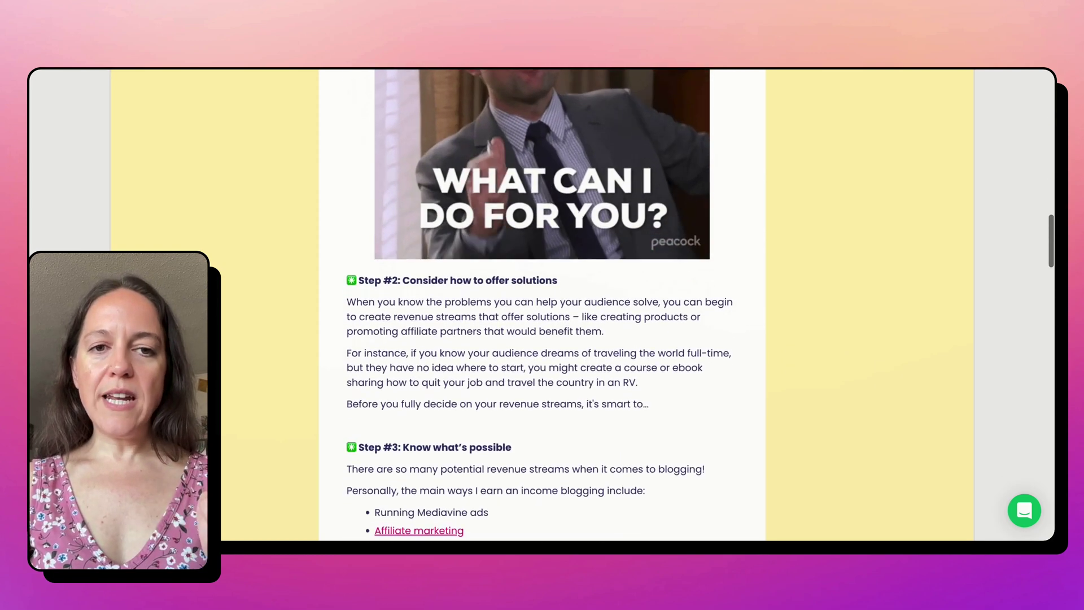
pyautogui.scroll(-12, 541, 305)
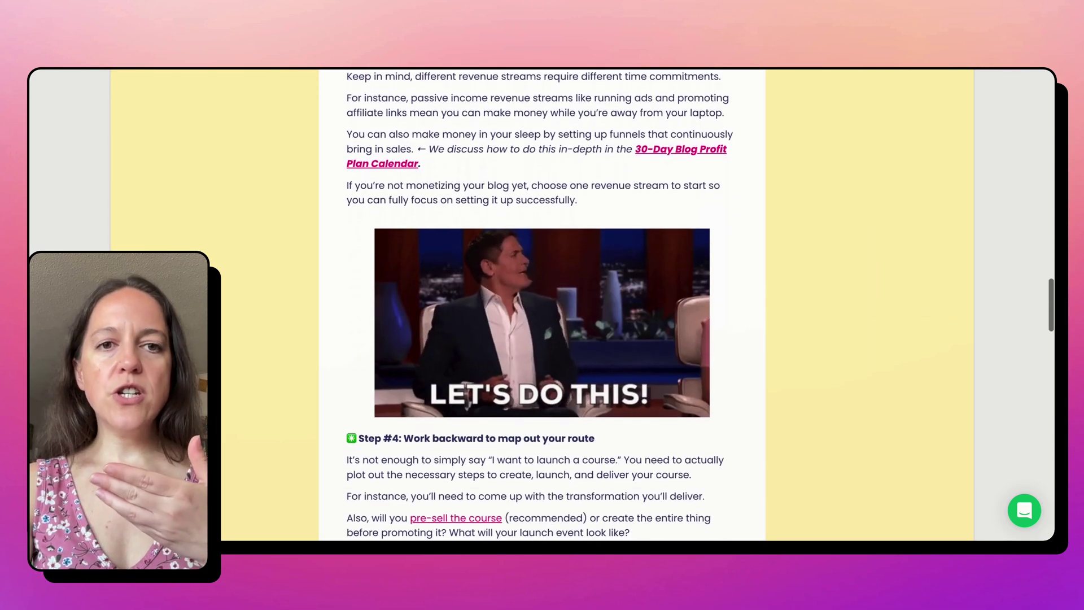
pyautogui.scroll(-7, 541, 305)
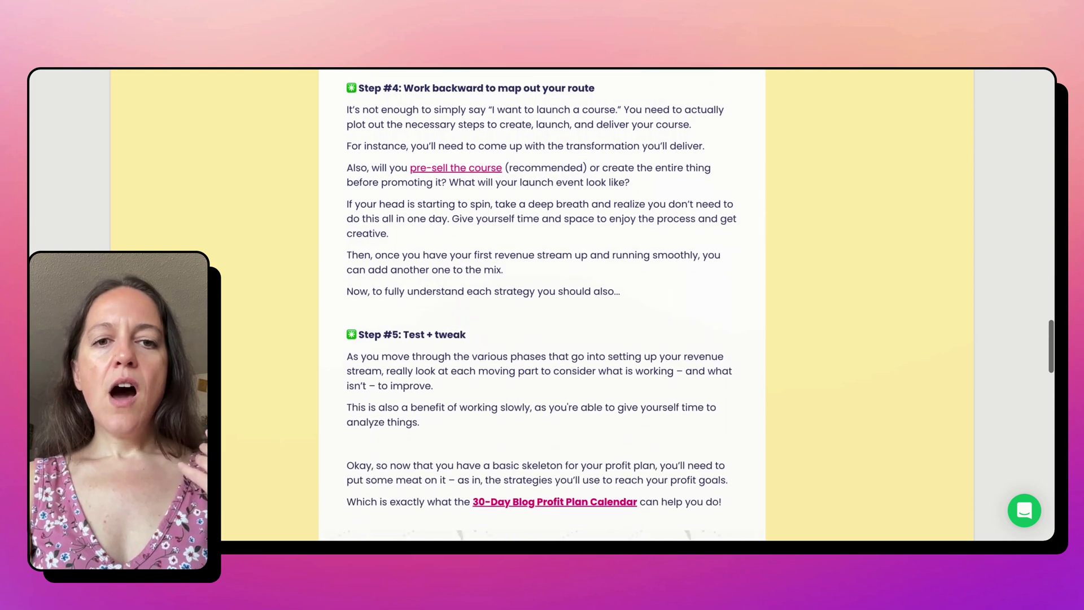
pyautogui.scroll(-6, 541, 305)
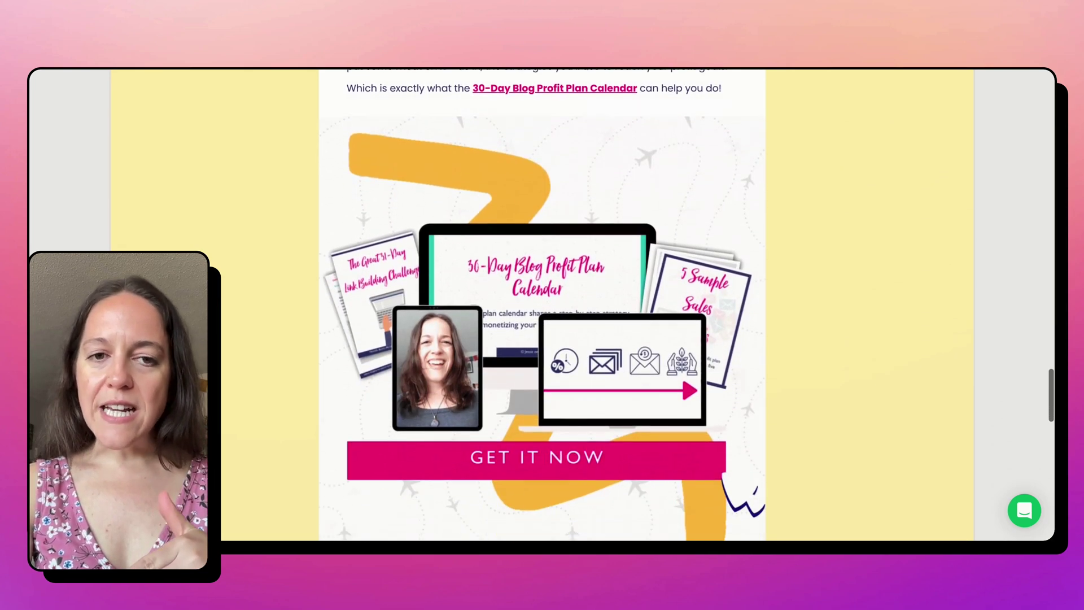
pyautogui.scroll(-8, 541, 305)
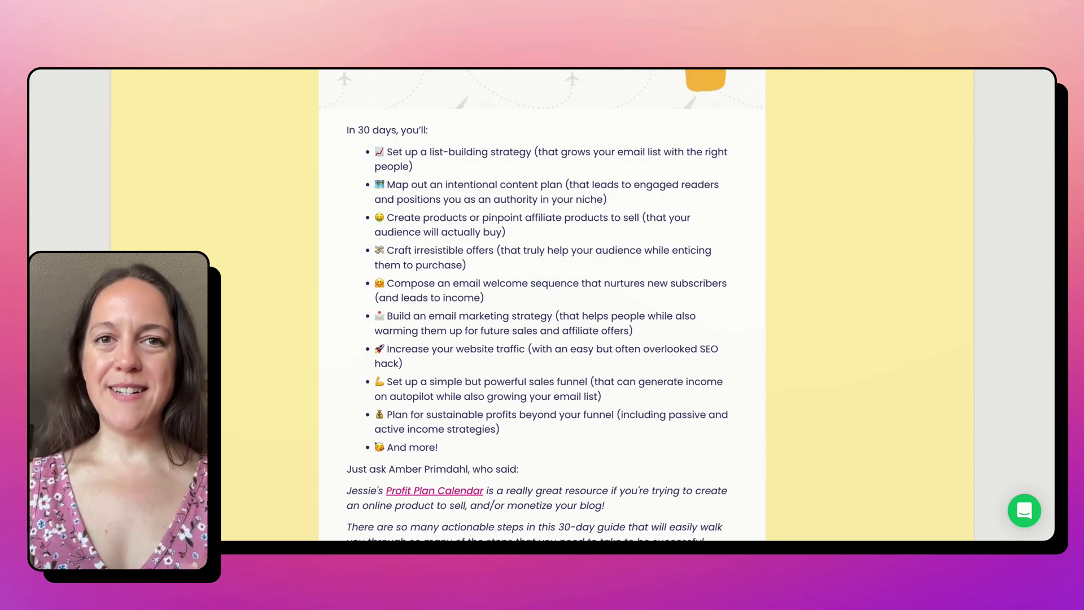
pyautogui.scroll(-5, 541, 305)
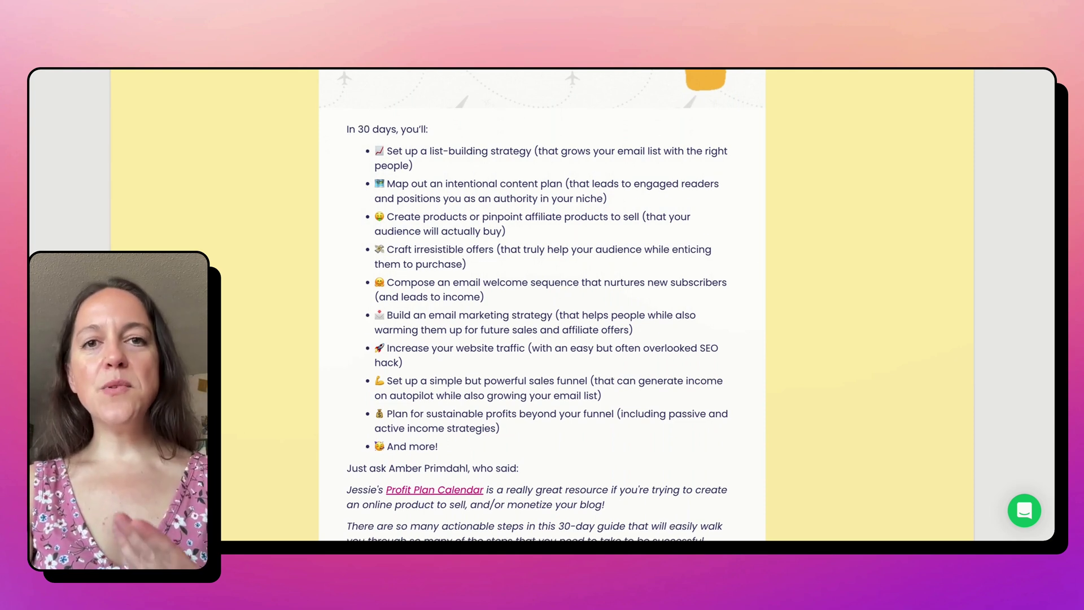
pyautogui.scroll(-4, 541, 304)
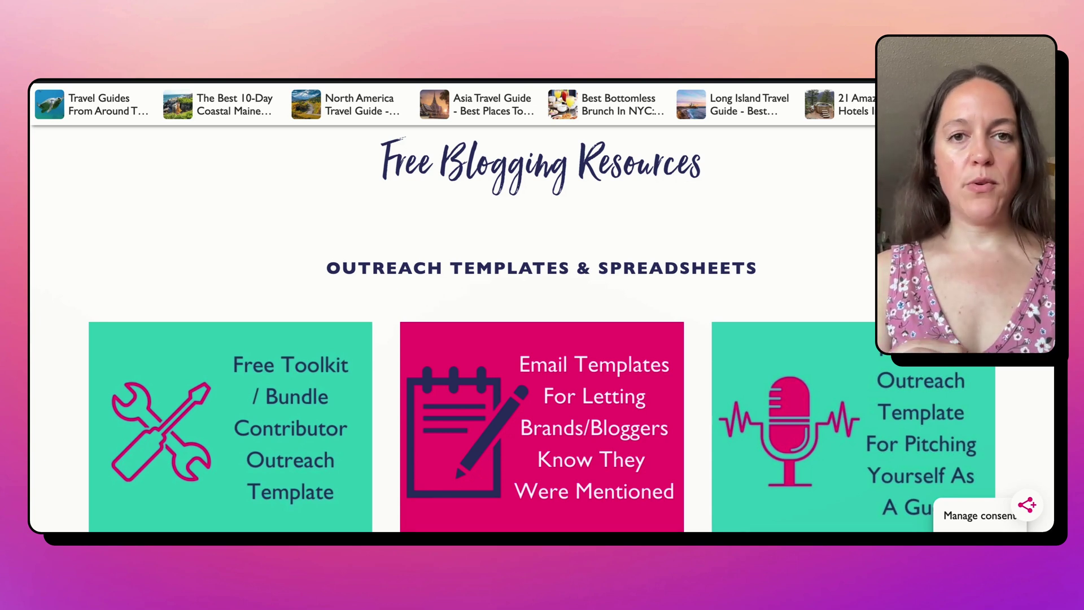
pyautogui.scroll(-6, 542, 327)
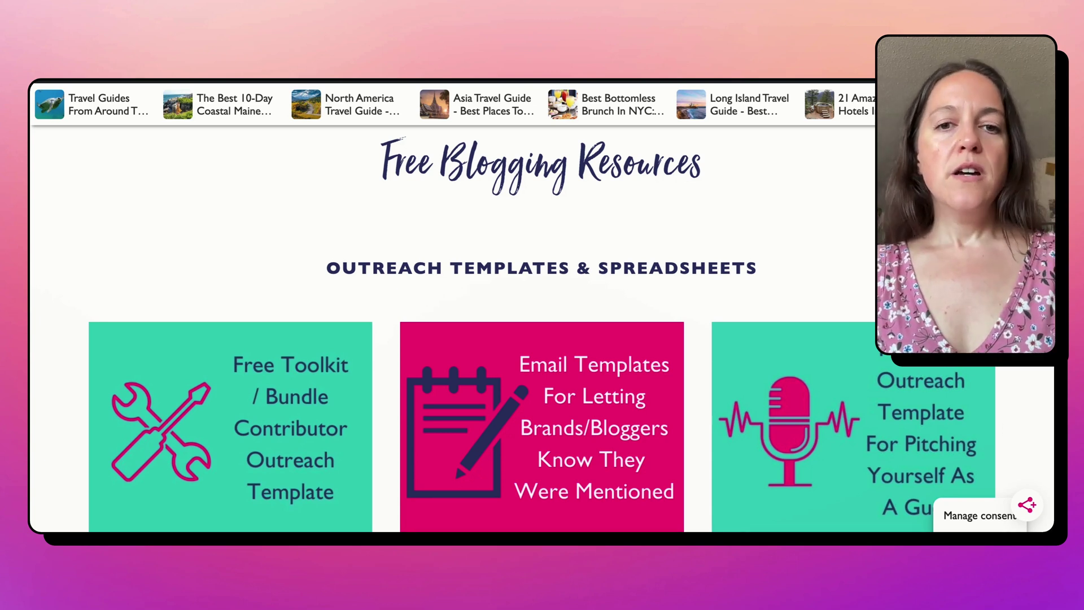
pyautogui.scroll(-8, 542, 328)
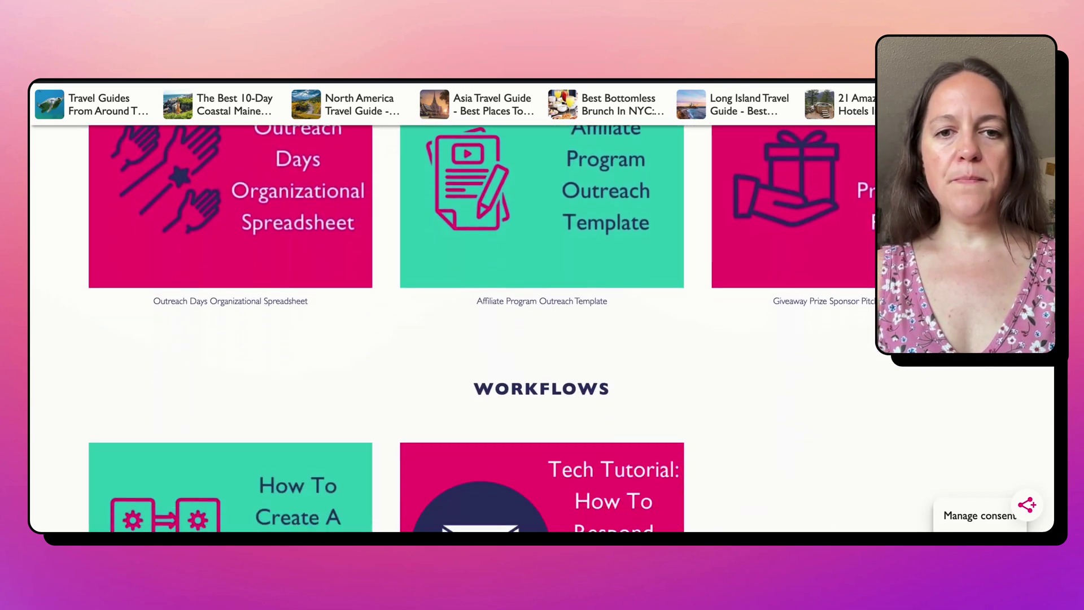
pyautogui.scroll(-10, 543, 327)
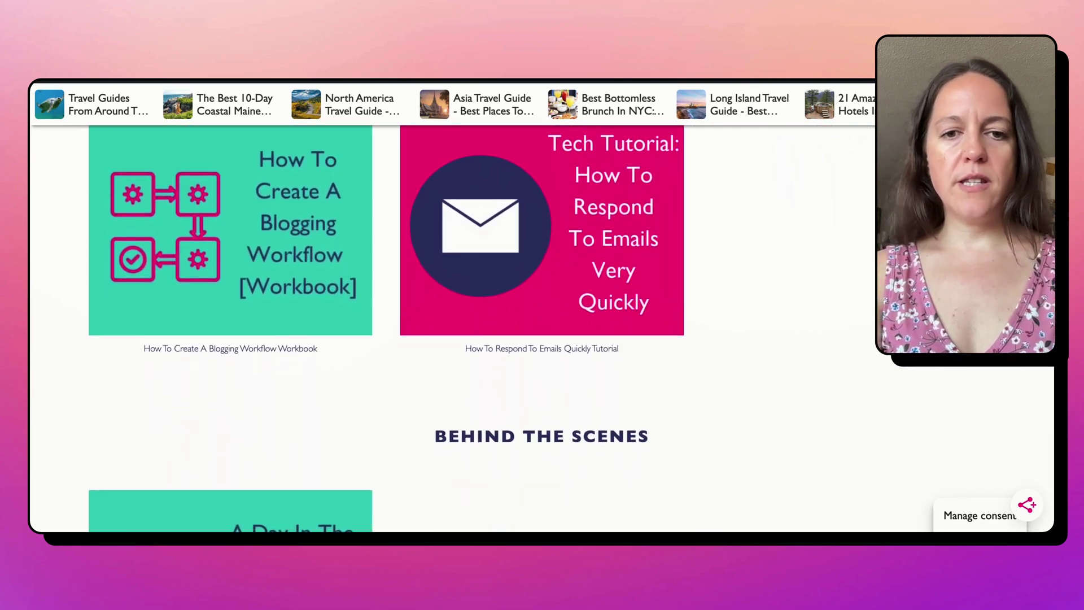
pyautogui.scroll(-2, 543, 327)
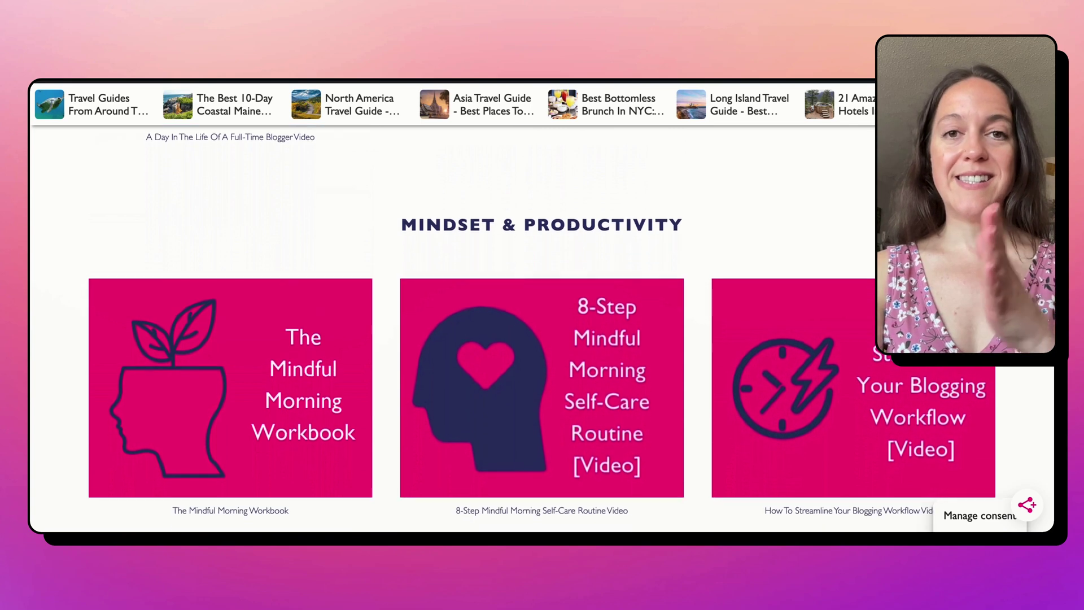
pyautogui.scroll(-7, 542, 328)
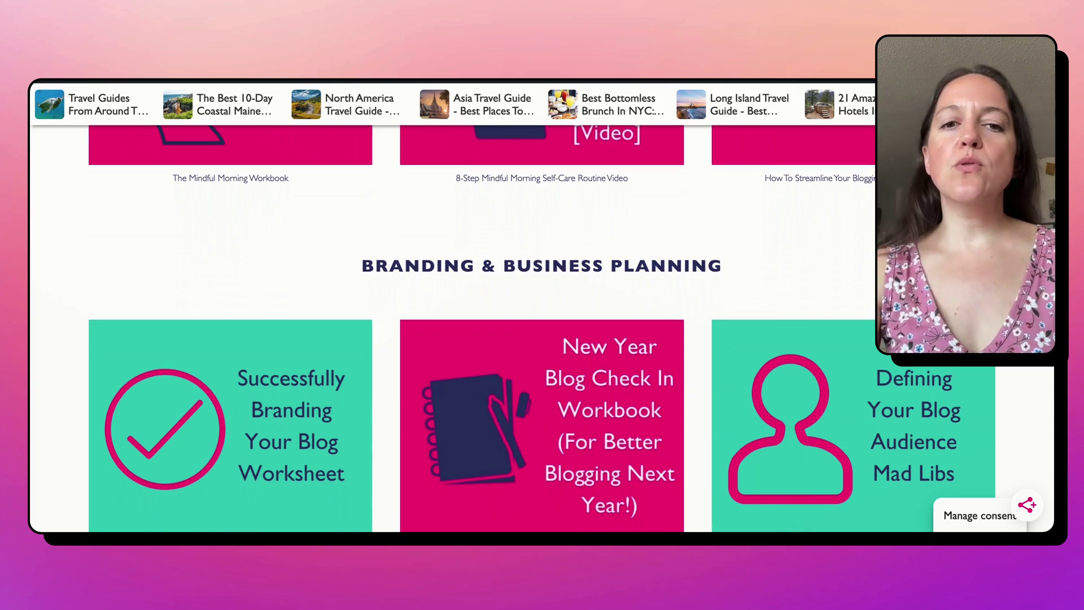
pyautogui.scroll(-8, 542, 327)
pyautogui.scroll(-17, 542, 328)
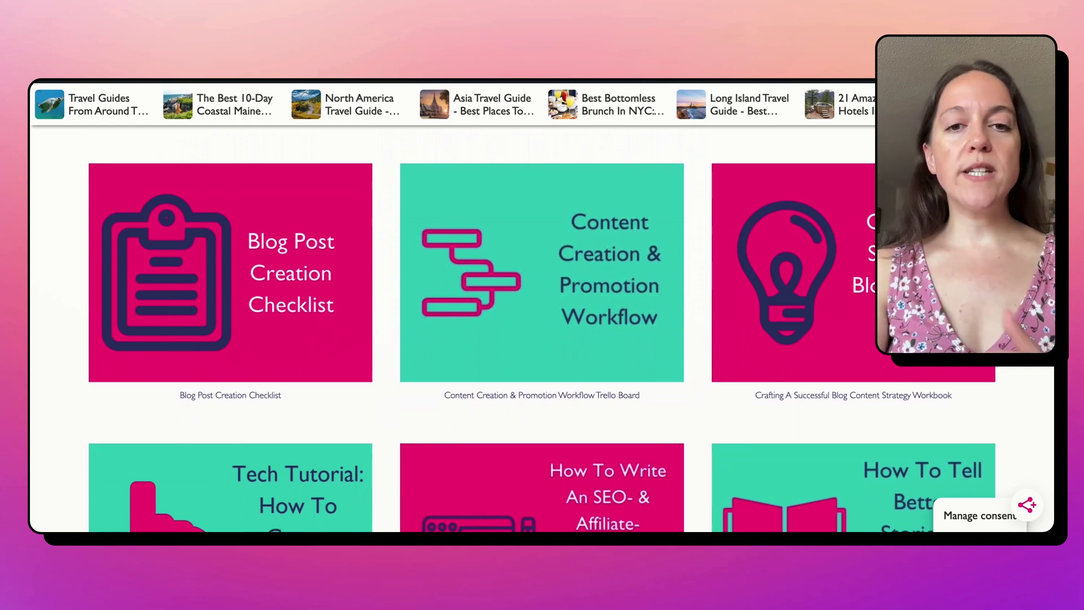
pyautogui.scroll(-7, 543, 327)
pyautogui.scroll(-20, 542, 327)
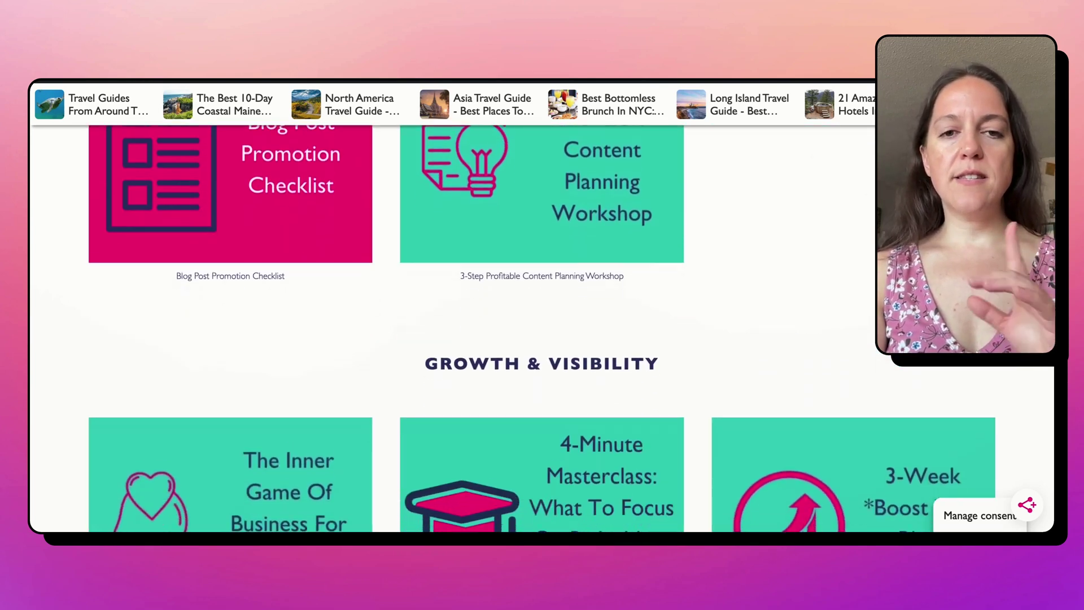
pyautogui.scroll(-15, 542, 327)
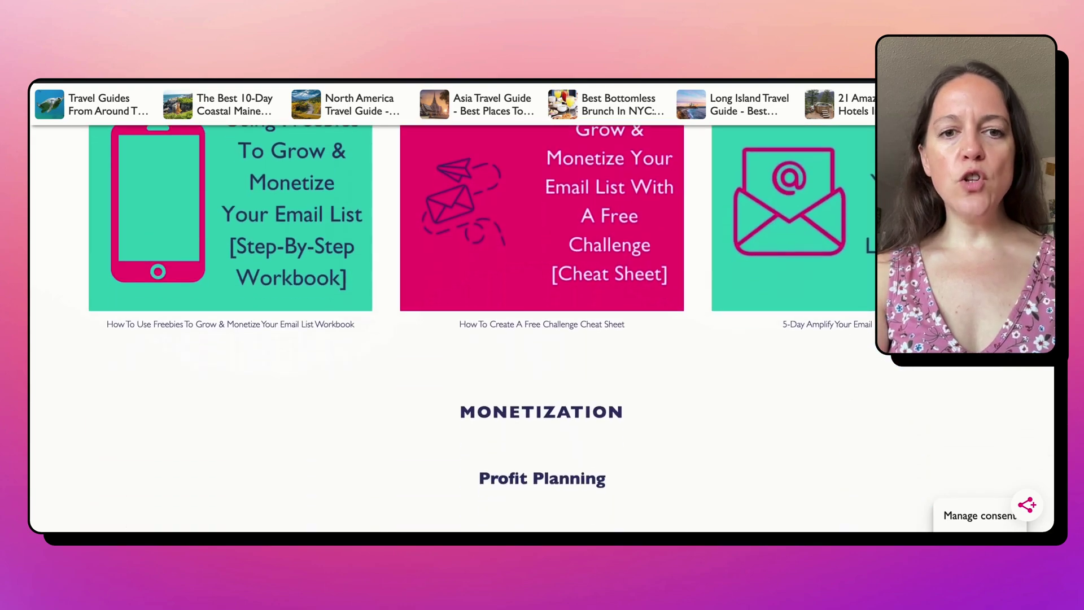
pyautogui.scroll(-15, 542, 328)
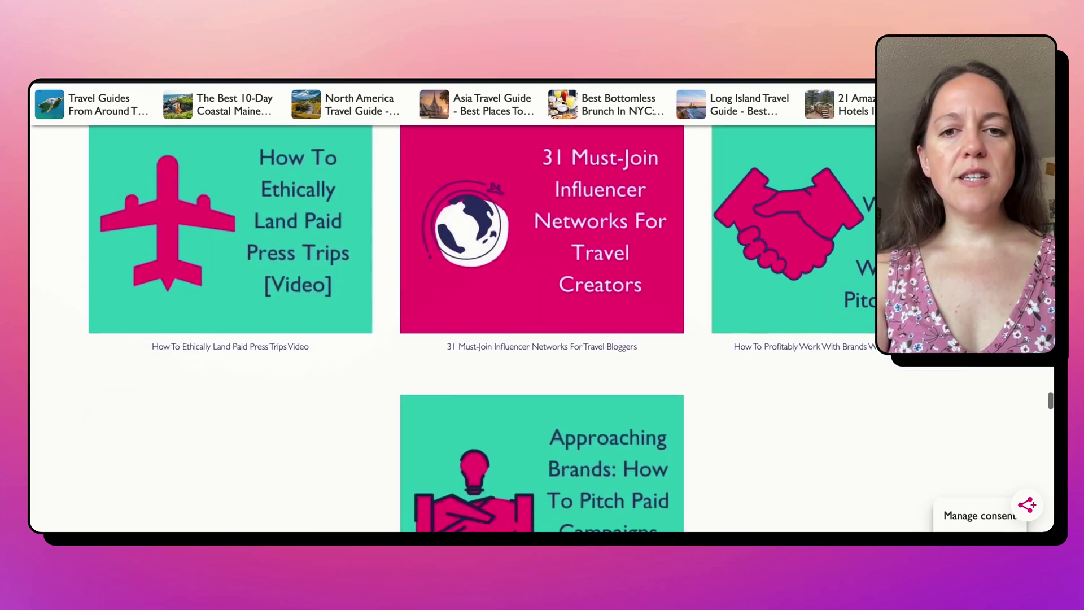
pyautogui.scroll(-11, 542, 327)
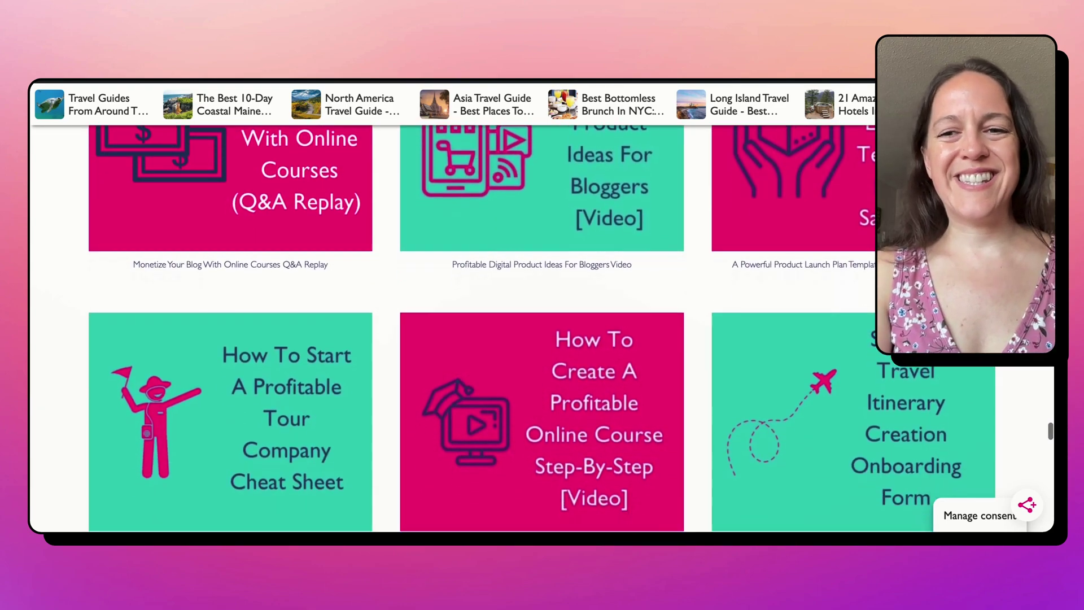
pyautogui.scroll(-5, 542, 327)
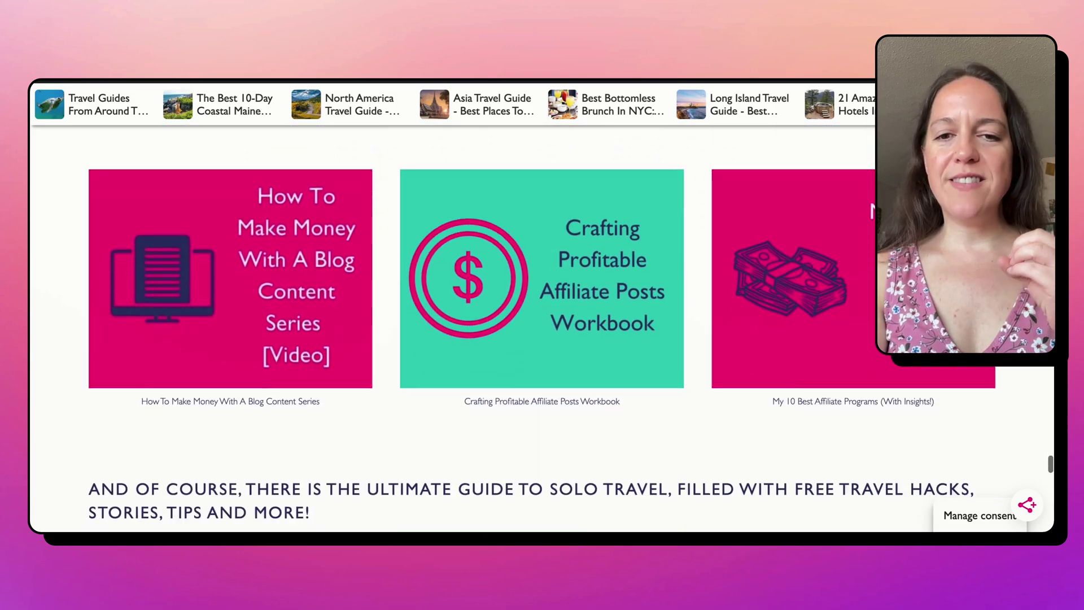
pyautogui.scroll(3, 542, 328)
pyautogui.scroll(12, 542, 328)
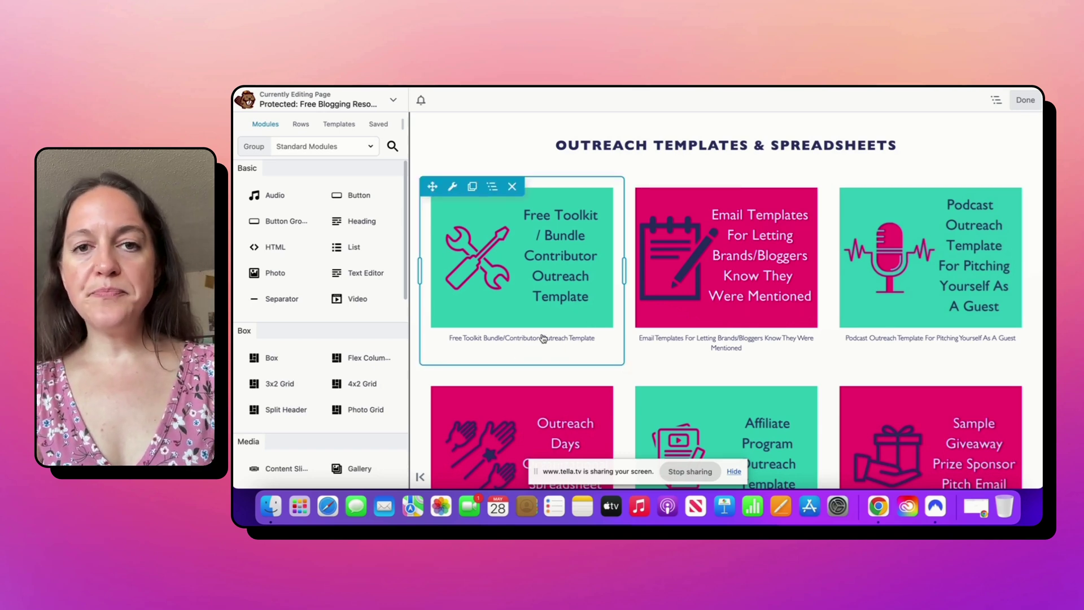
# Open the Free Toolkit Bundle photo module's General settings to check its image source and link
pyautogui.scroll(-7, 722, 243)
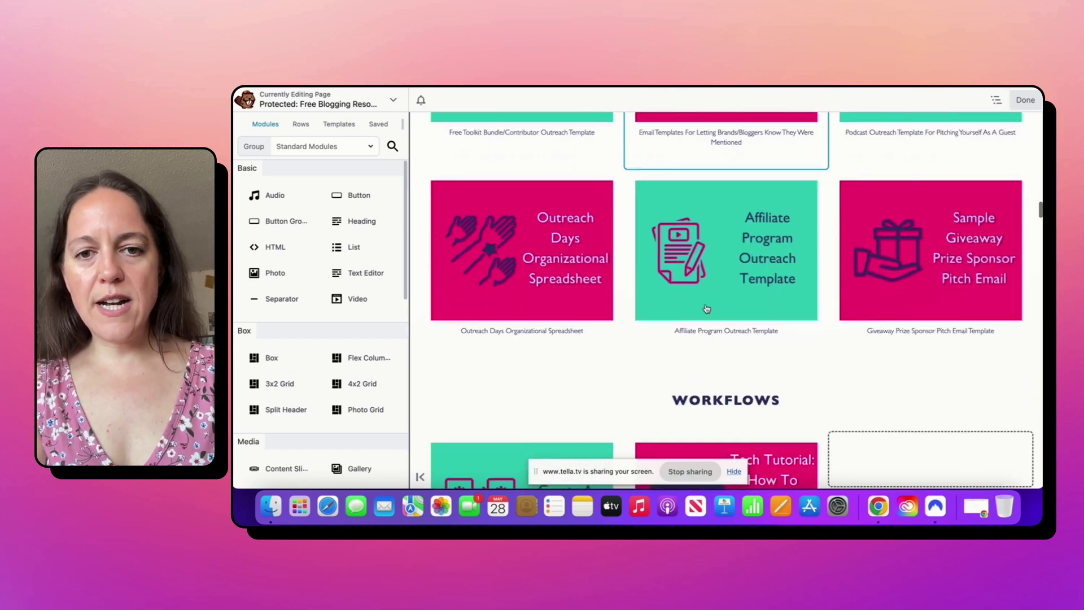
pyautogui.scroll(-2, 749, 268)
pyautogui.scroll(-4, 750, 267)
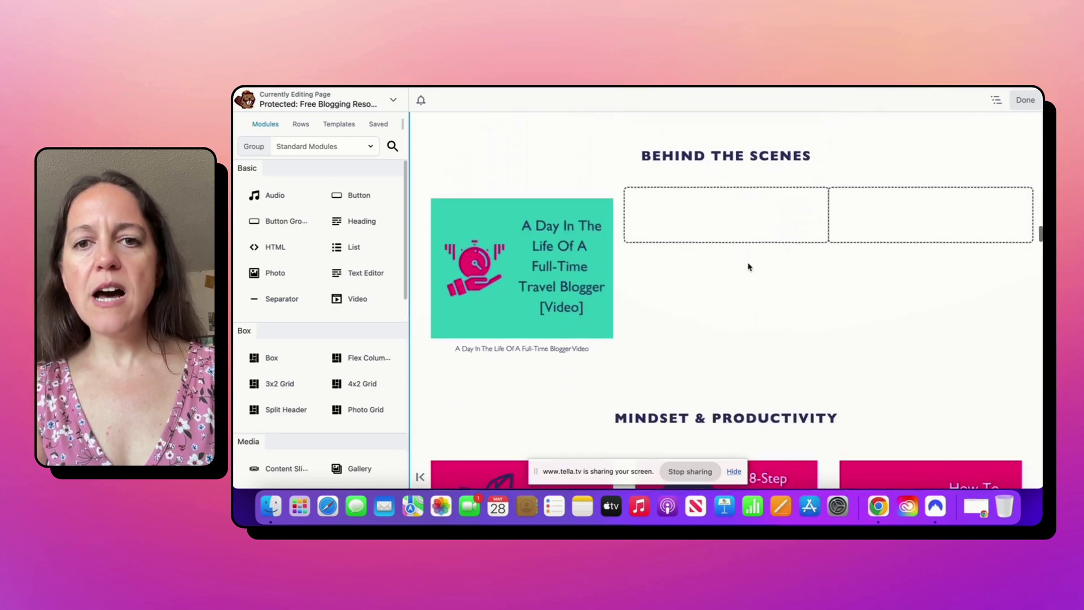
pyautogui.scroll(-3, 753, 405)
pyautogui.scroll(10, 754, 403)
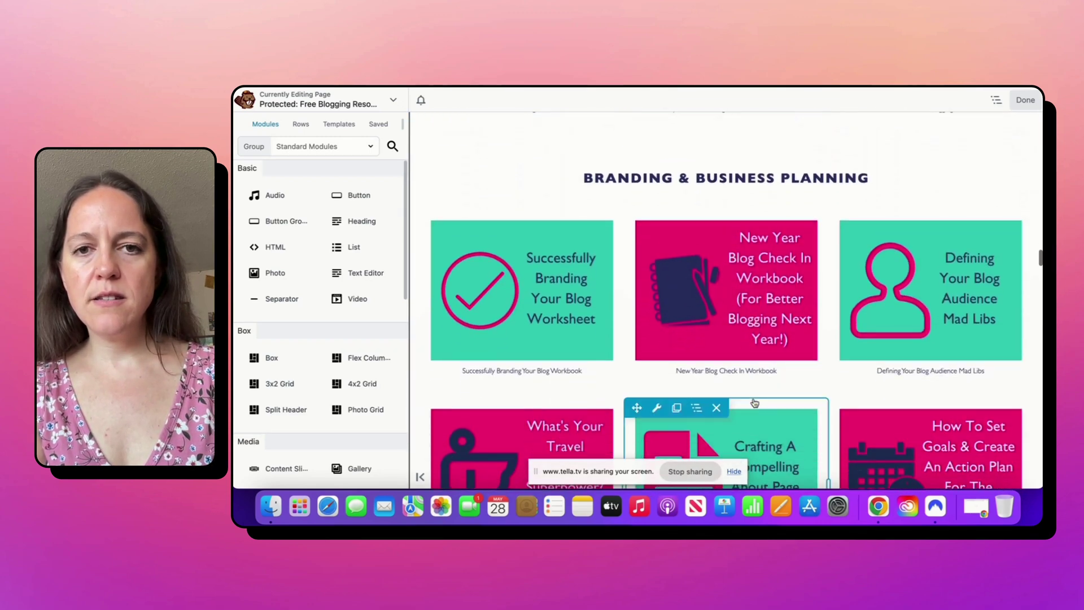
pyautogui.scroll(-8, 755, 403)
pyautogui.scroll(10, 755, 403)
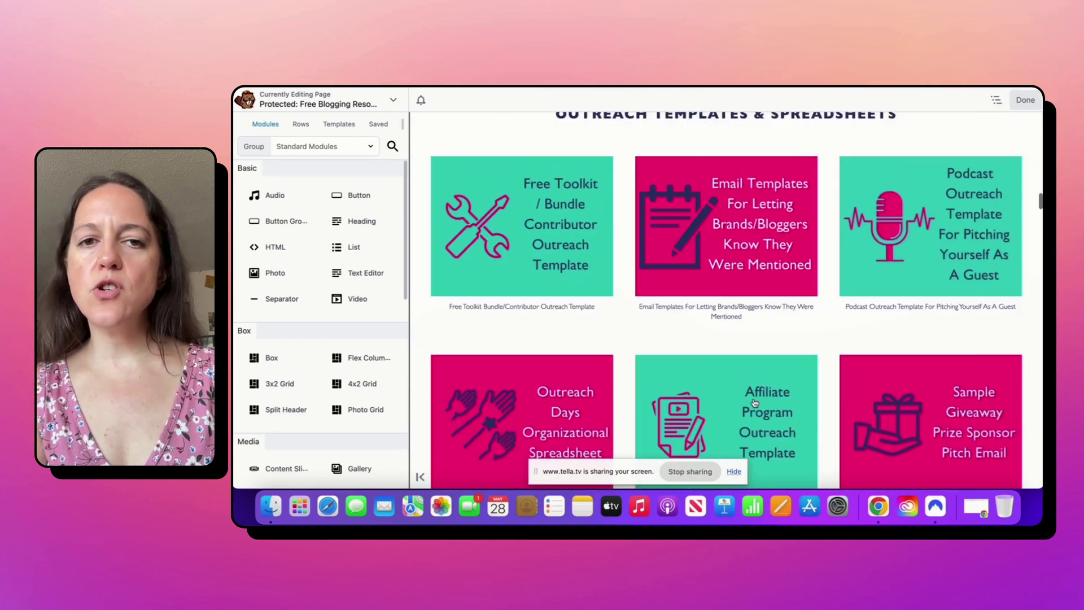
pyautogui.scroll(-3, 755, 403)
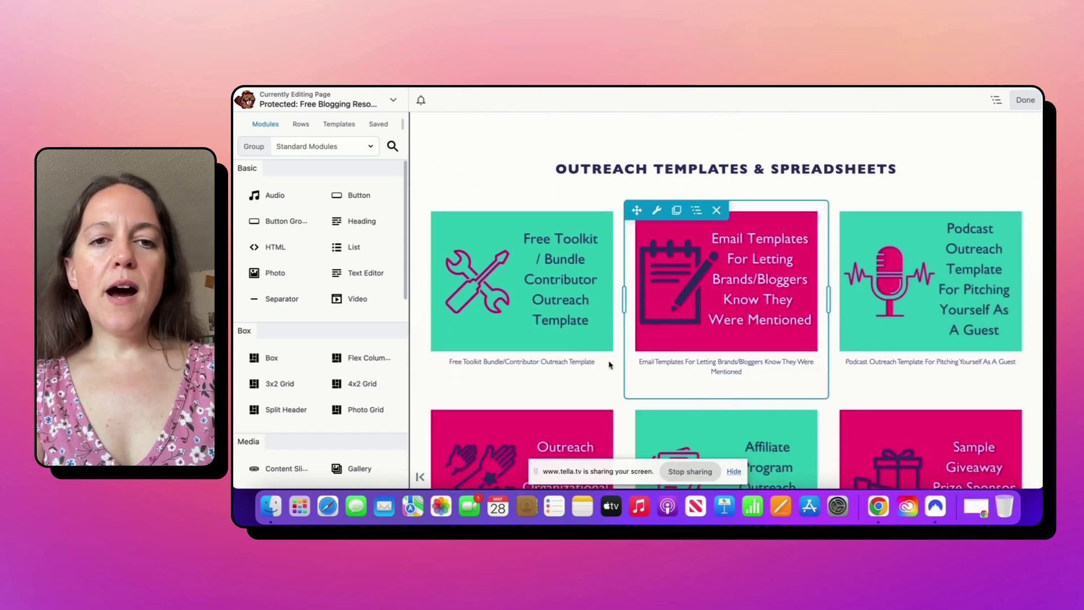
pyautogui.click(544, 333)
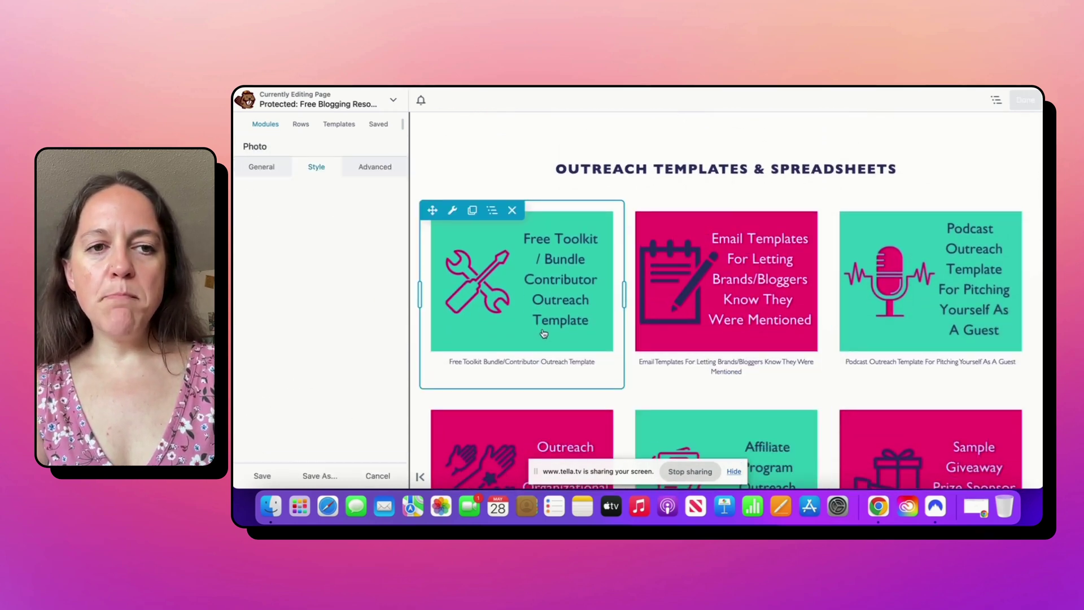
pyautogui.click(259, 169)
pyautogui.scroll(-5, 265, 395)
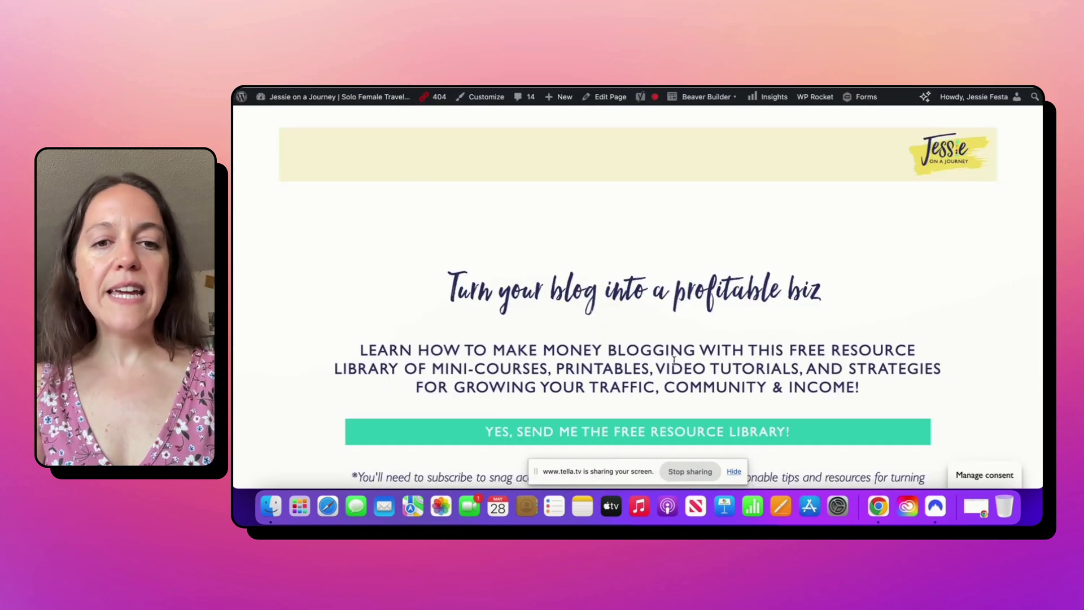
# Scroll down the 'Turn your blog into a profitable biz' signup page to review it
pyautogui.scroll(-5, 876, 344)
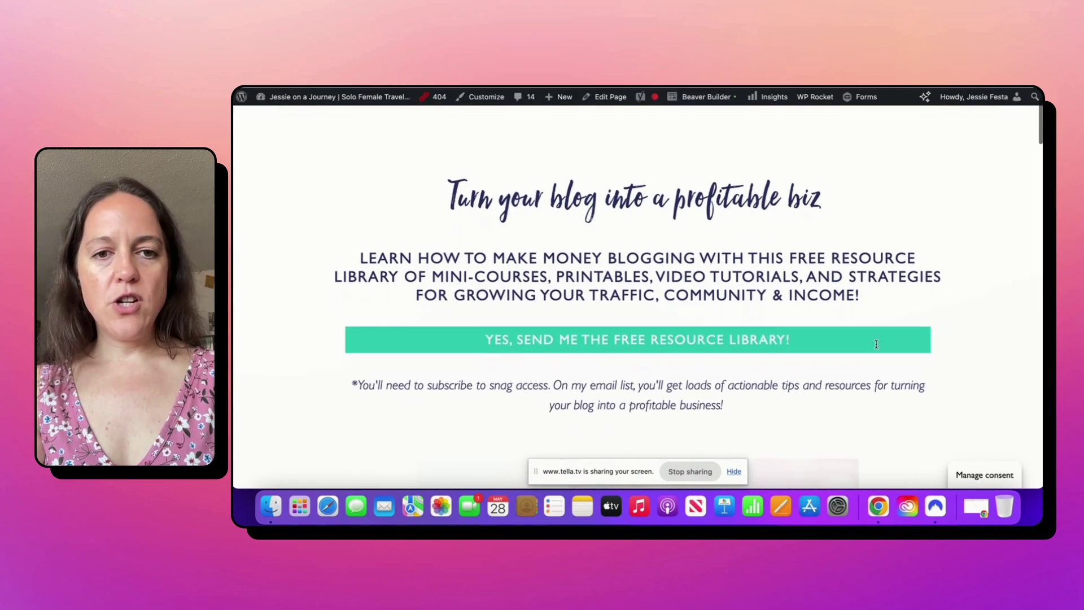
pyautogui.scroll(-10, 877, 347)
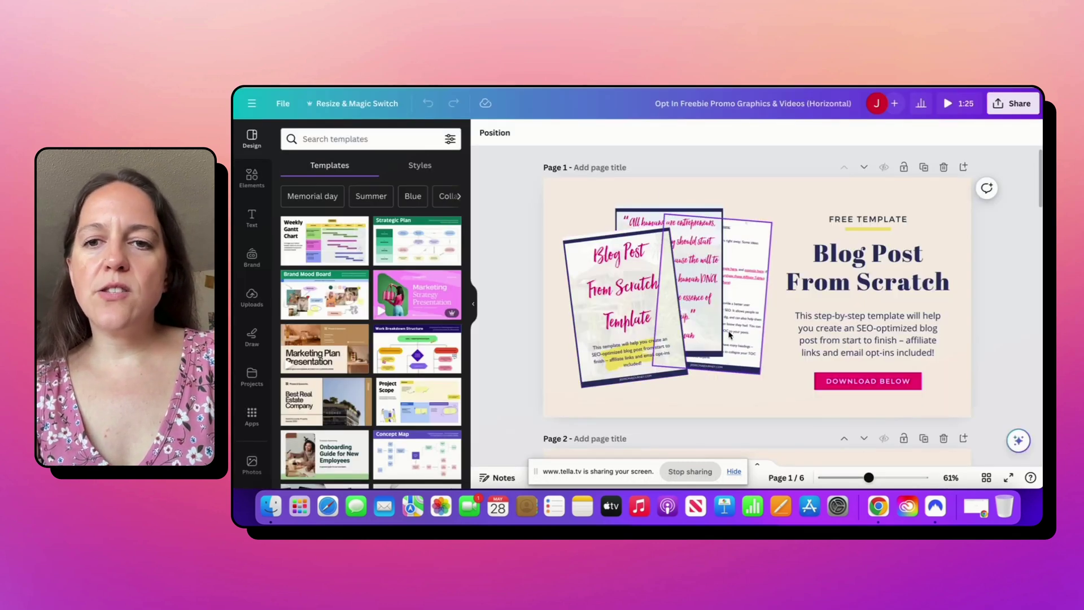
# Scroll through pages 1–3 of the Opt In Freebie Promo Graphics design
pyautogui.scroll(-5, 729, 335)
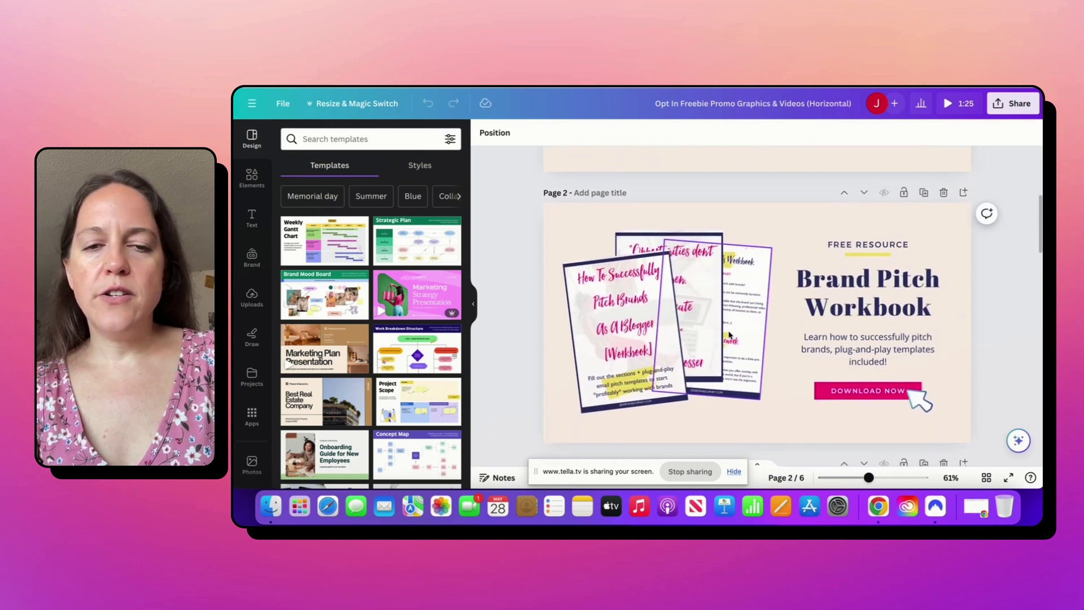
pyautogui.scroll(-5, 742, 348)
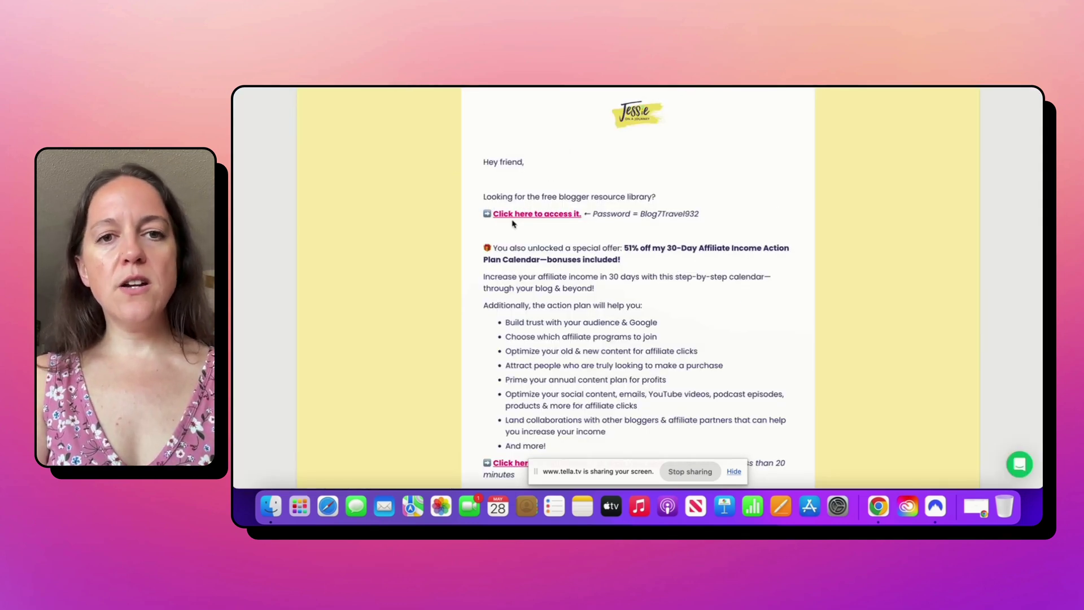
pyautogui.scroll(-3, 736, 218)
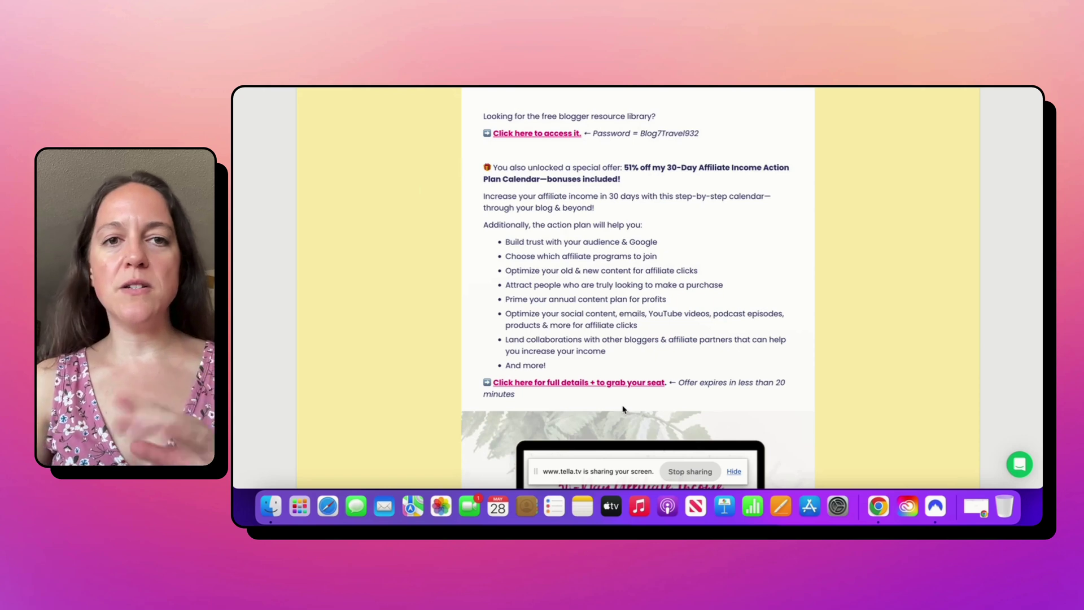
pyautogui.scroll(-15, 623, 408)
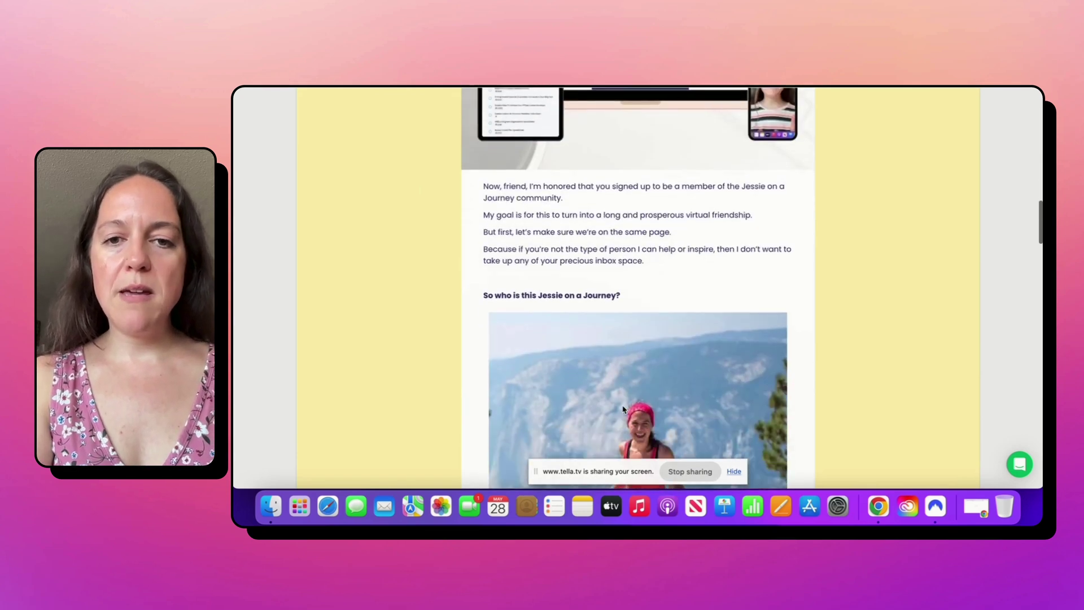
pyautogui.scroll(-8, 623, 405)
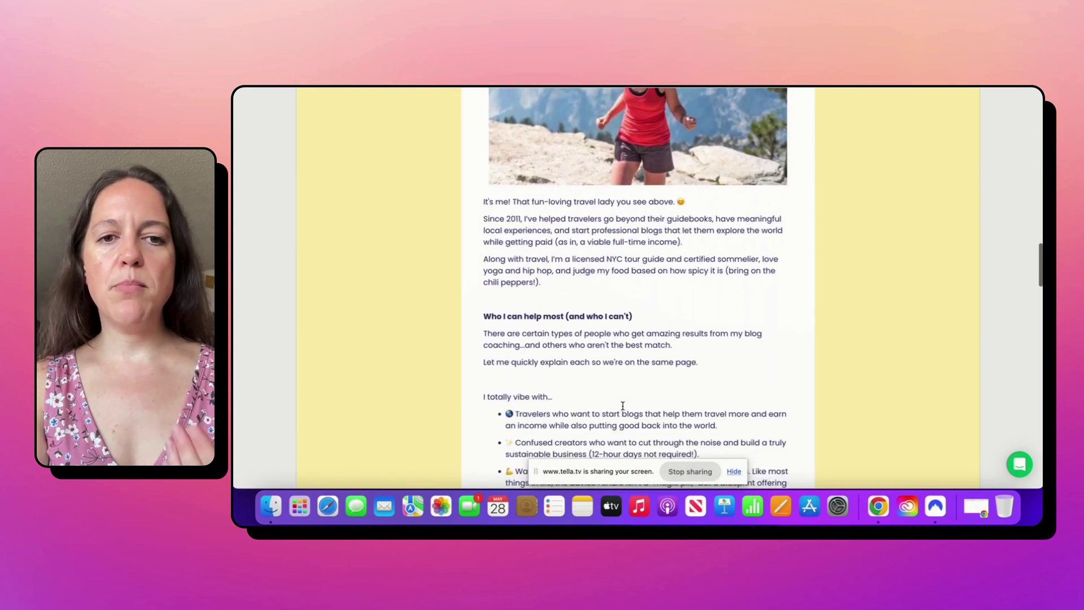
pyautogui.scroll(-12, 623, 405)
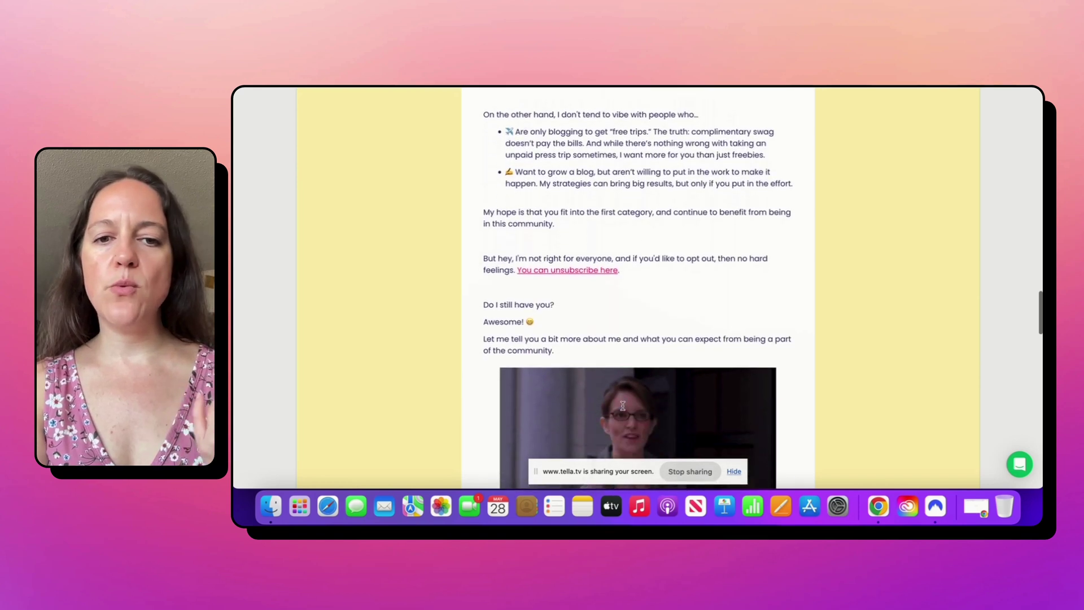
pyautogui.scroll(-8, 622, 405)
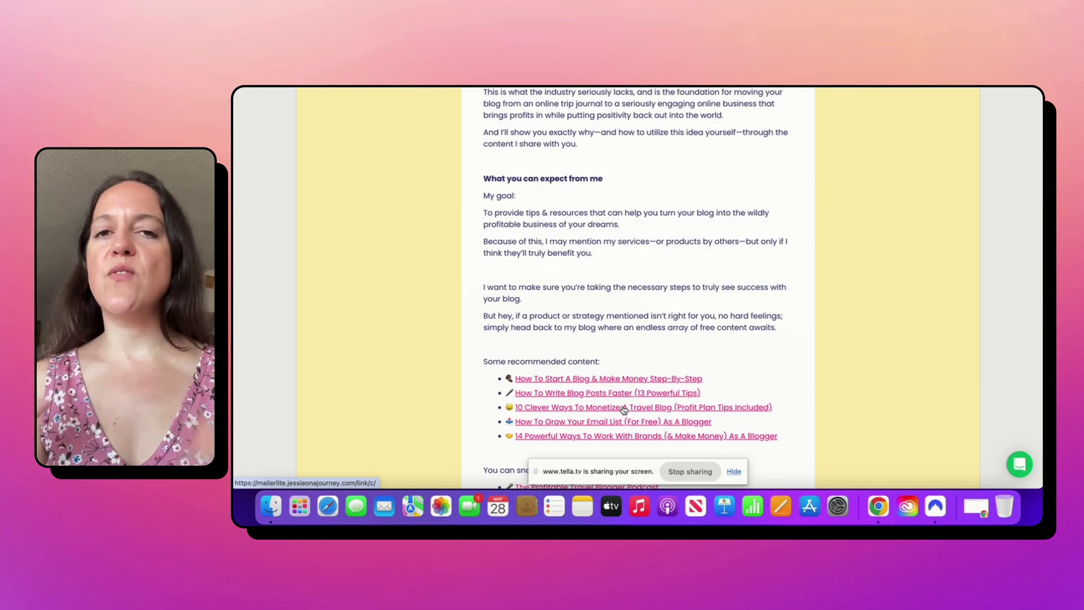
pyautogui.scroll(-2, 623, 409)
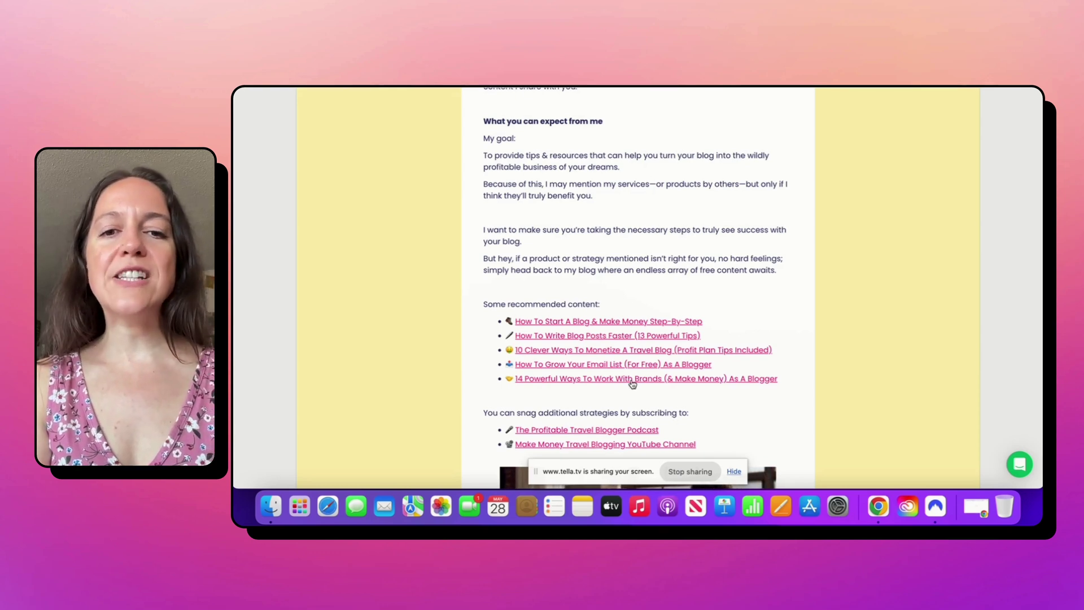
pyautogui.scroll(-3, 652, 380)
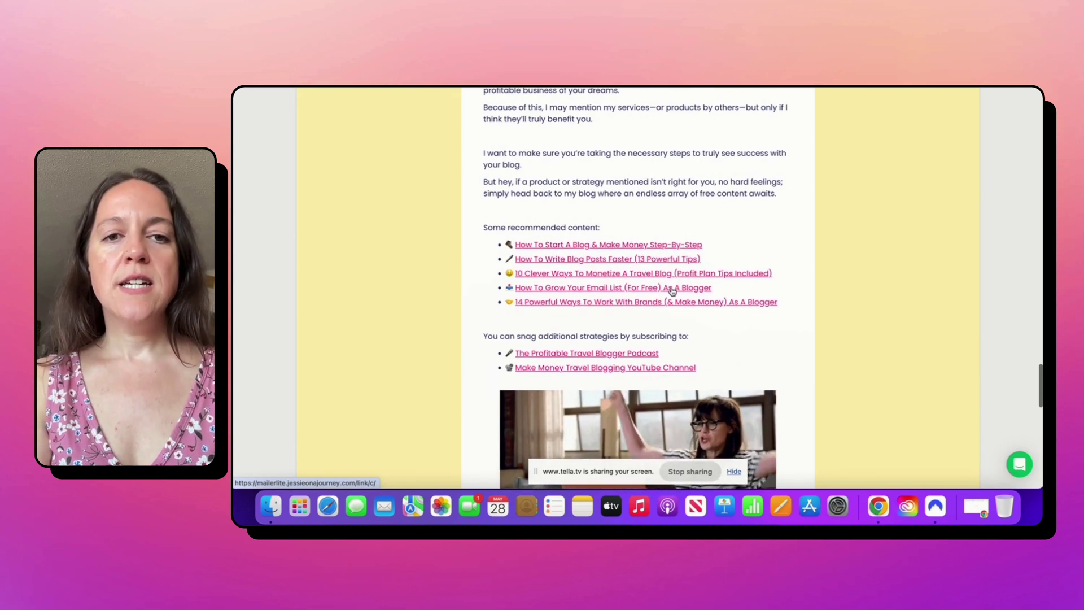
pyautogui.scroll(-1, 740, 296)
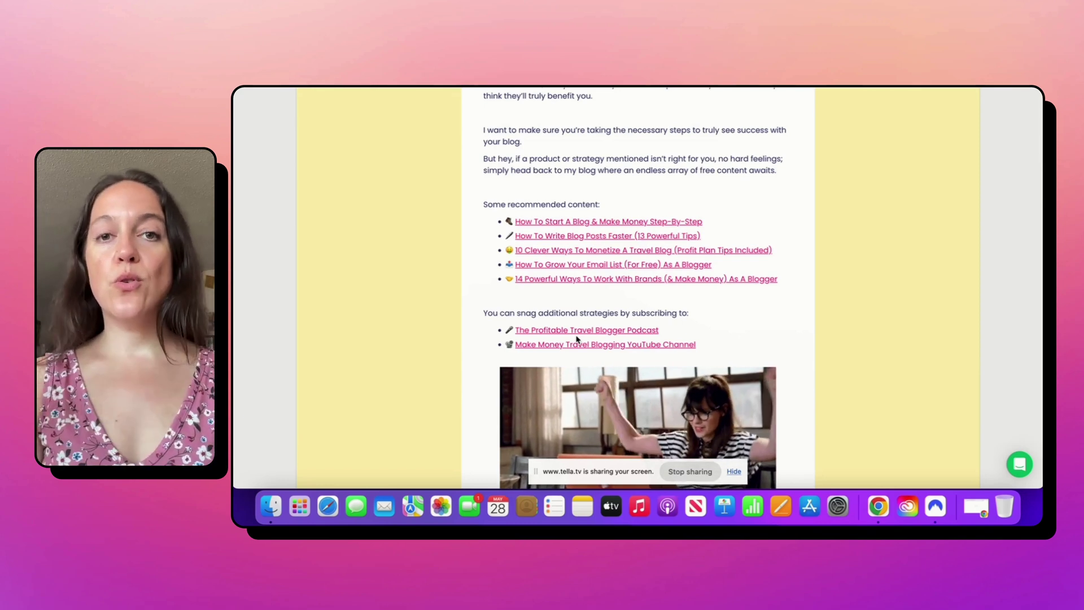
pyautogui.scroll(-10, 577, 339)
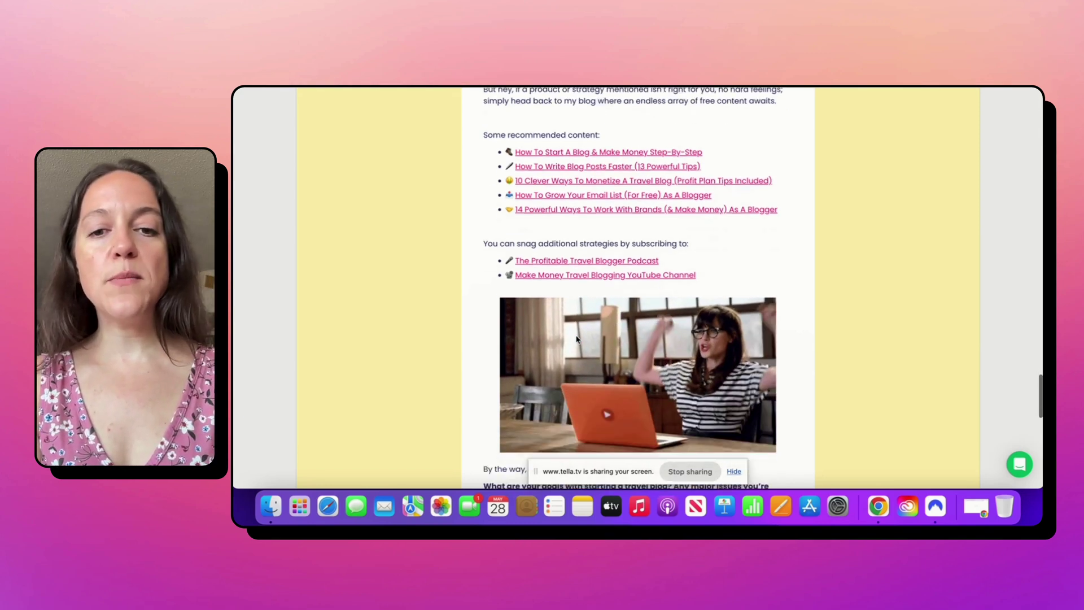
pyautogui.scroll(-5, 577, 339)
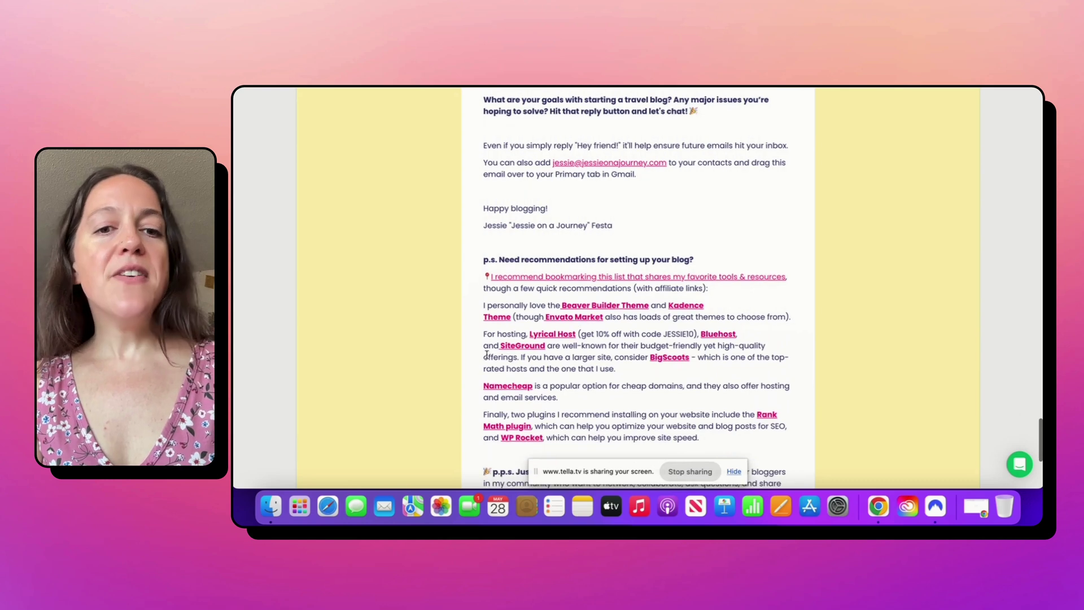